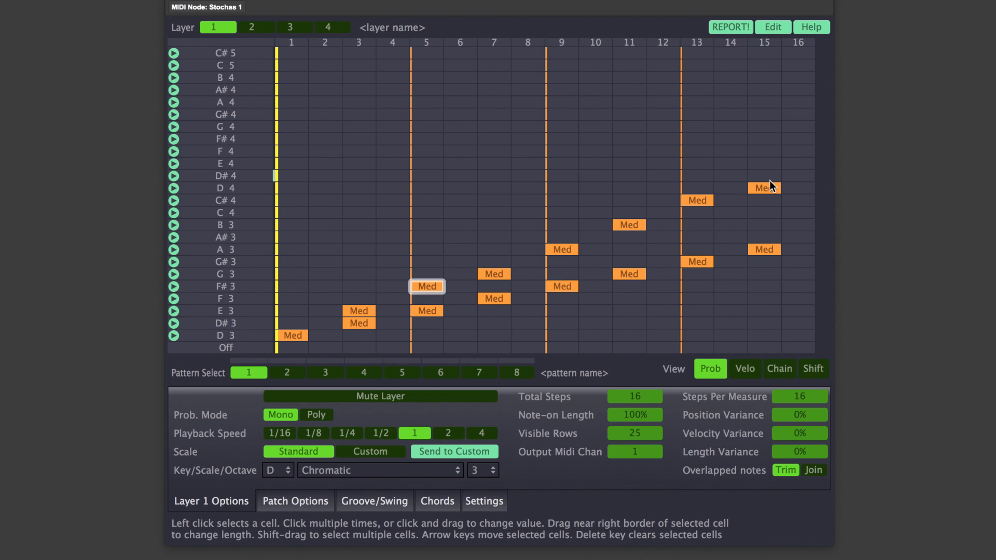
- Play back the unchained pattern and look through its Chain, Velo and Shift views
key(space)
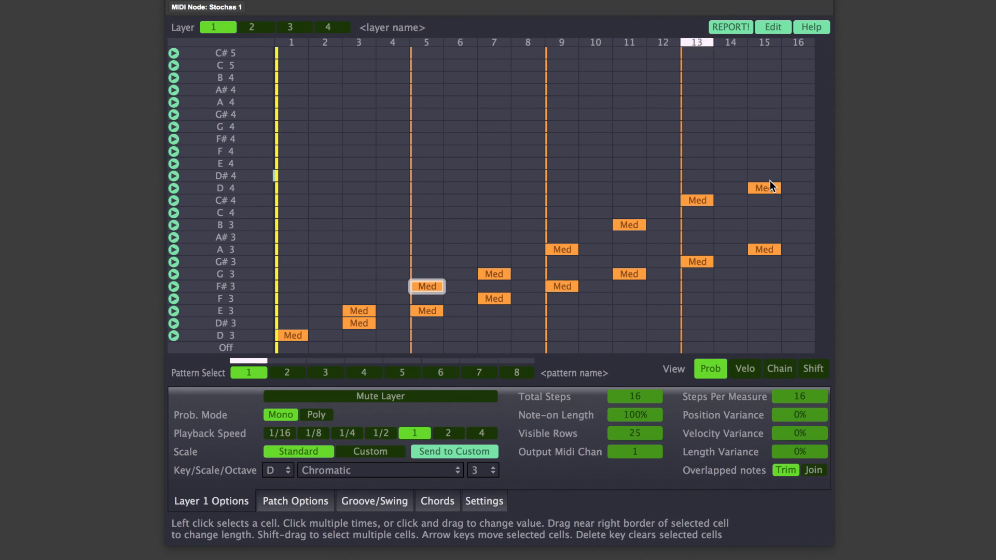
key(space)
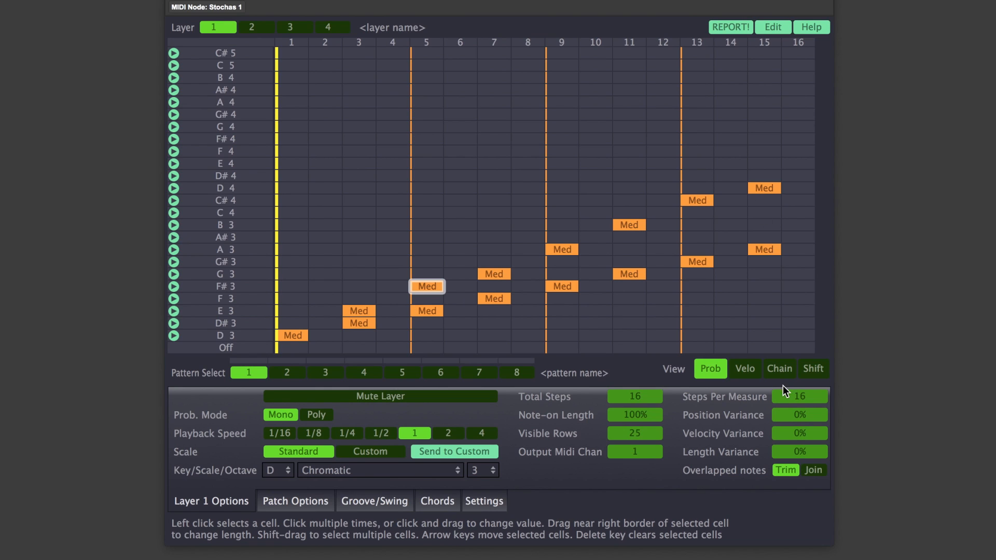
click(781, 371)
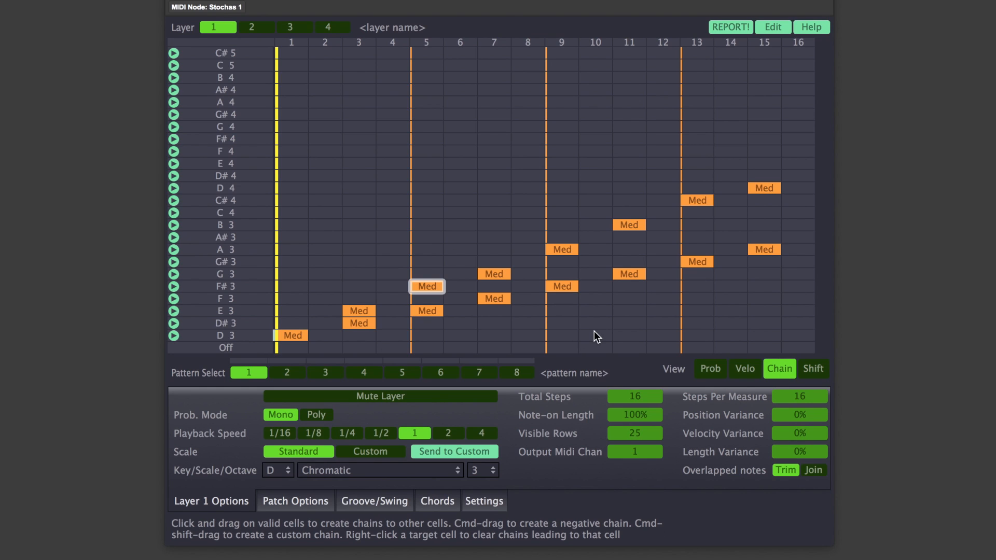
click(752, 365)
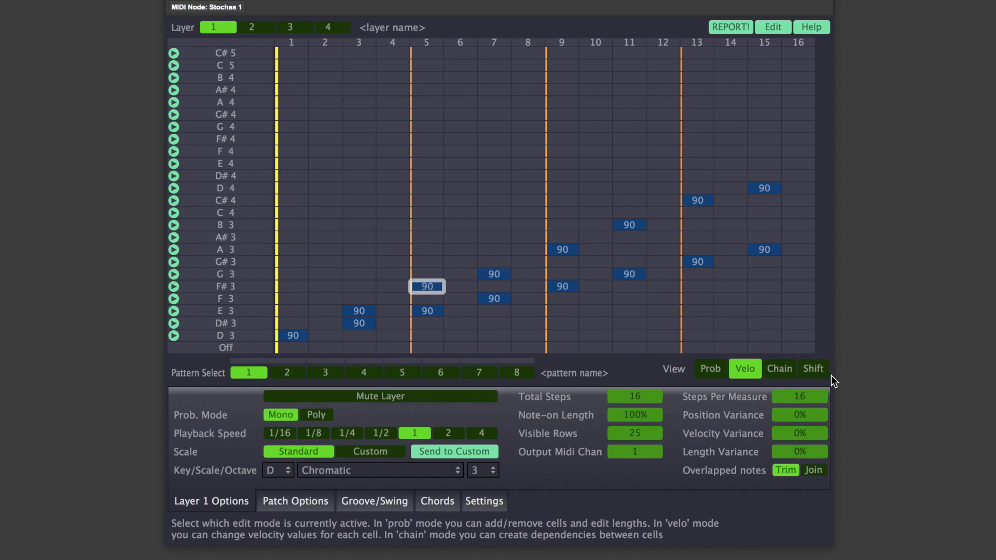
click(816, 371)
- Chain the upper note line one cell after another from E3 at step 3 up to D4 at step 15, and play it back
click(780, 370)
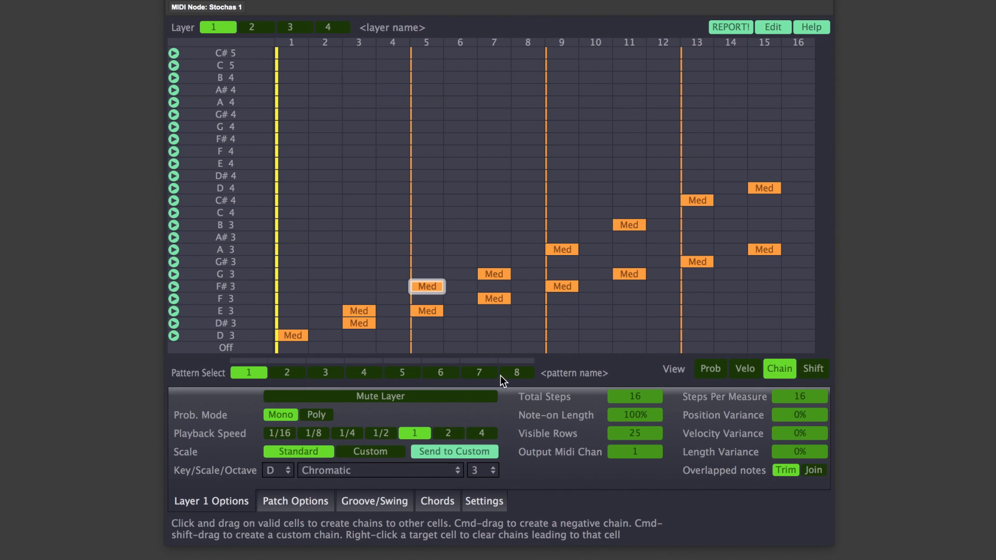
click(359, 310)
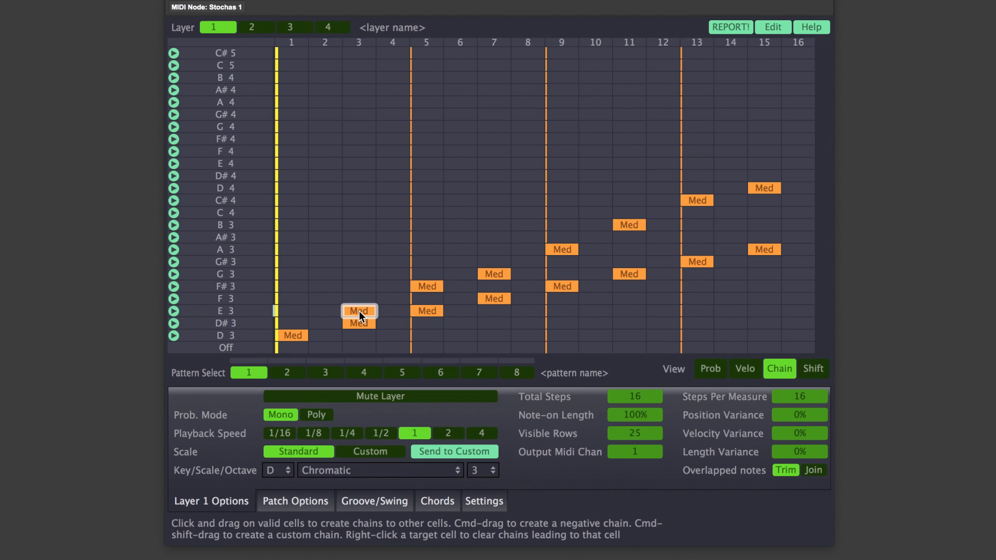
drag(429, 284, 428, 284)
drag(428, 286, 494, 273)
drag(495, 275, 698, 197)
mouse_move(698, 199)
mouse_down()
mouse_move(771, 185)
mouse_move(754, 191)
mouse_up()
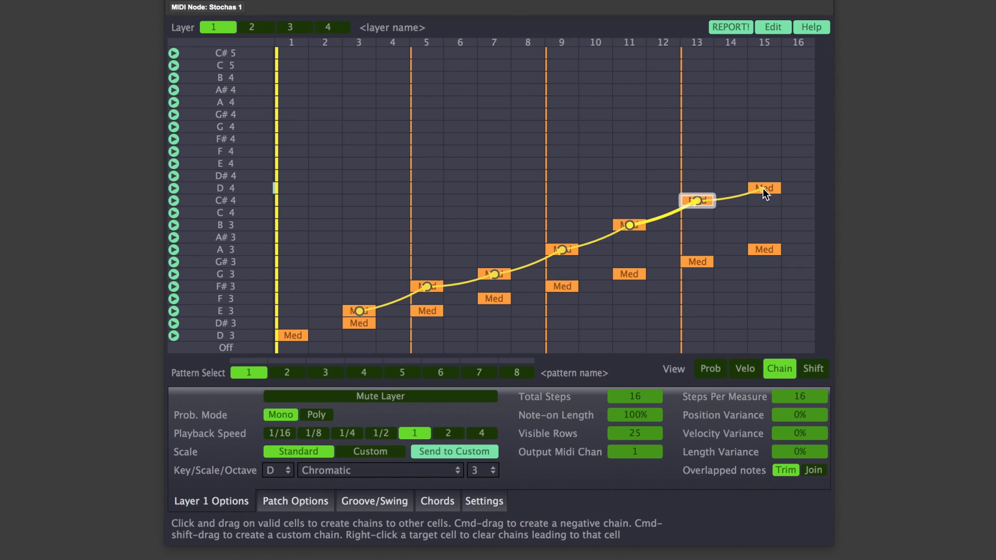
key(space)
- Chain the lower note line from D#3 at step 3 through to A3 at step 15 and play back the pattern
drag(367, 327, 763, 249)
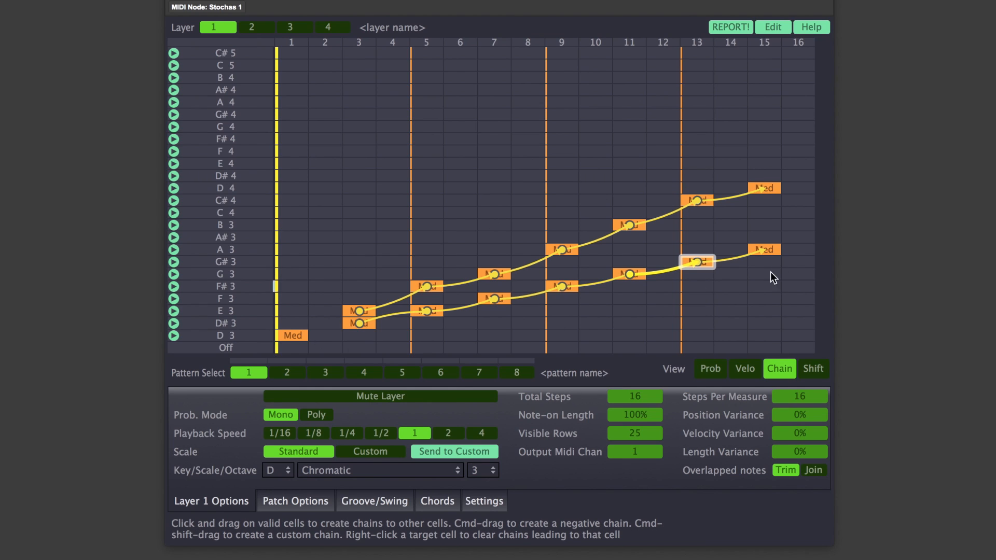
key(space)
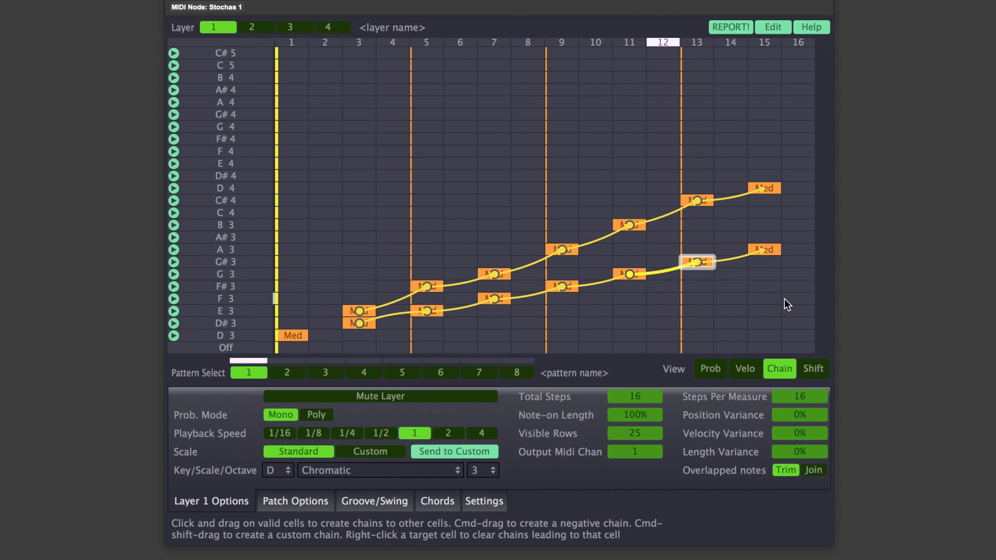
key(space)
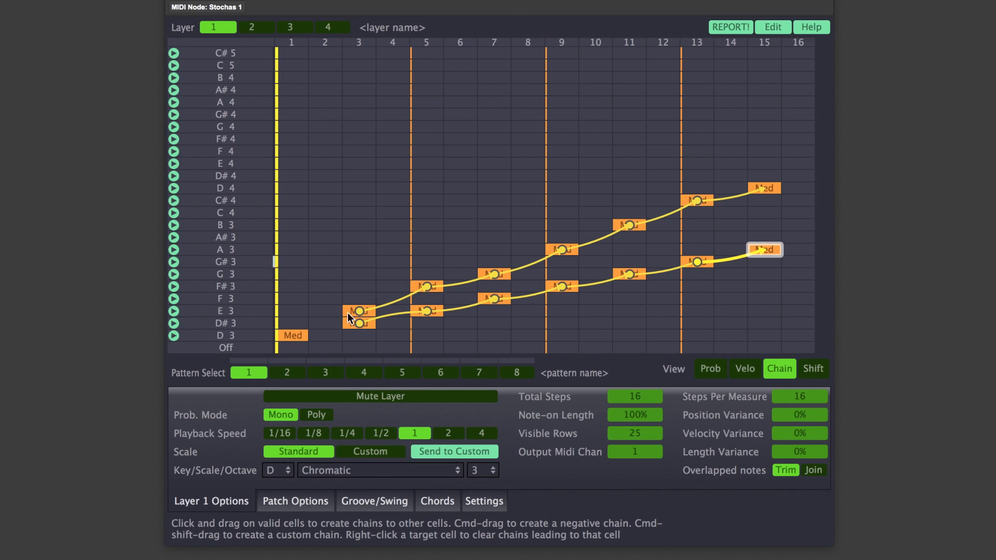
- Clear the chain leading to F#3 at step 5 and add medium-probability F#3 and A#3 notes at step 3
right_click(423, 286)
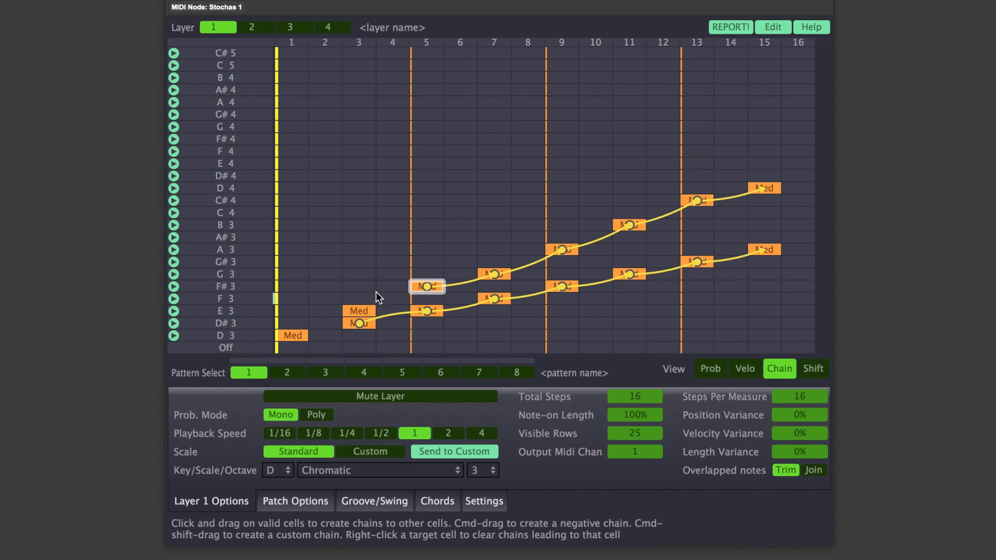
click(709, 370)
click(358, 285)
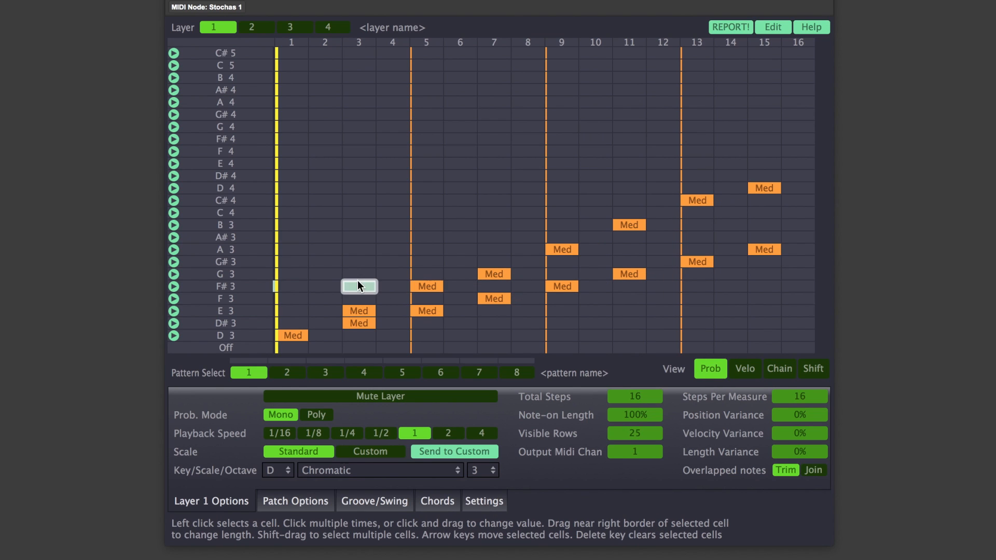
click(358, 239)
- Chain the A#3, F#3 and E3 notes at step 3 to the F#3 note at step 5
click(778, 369)
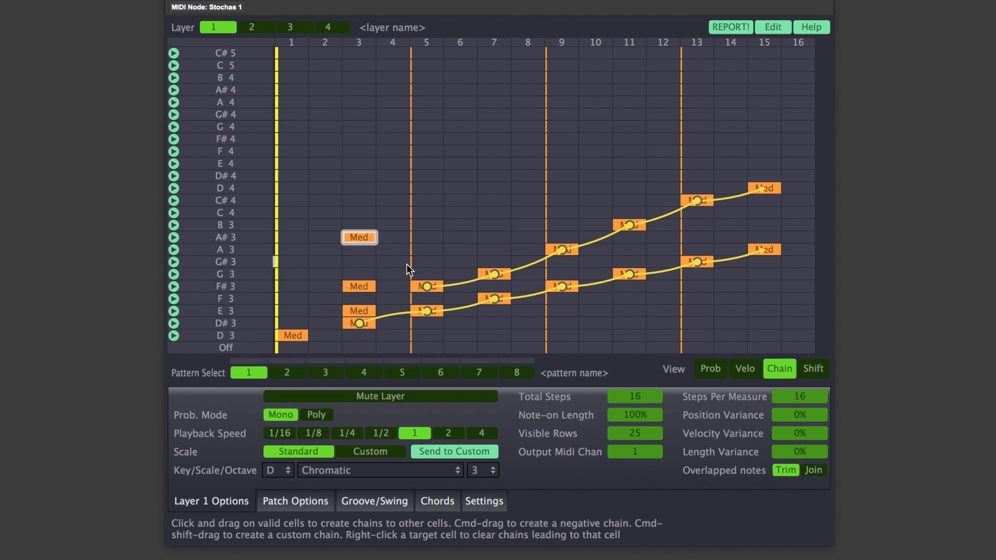
drag(363, 238, 419, 292)
drag(357, 234, 424, 288)
click(363, 287)
drag(358, 309, 424, 283)
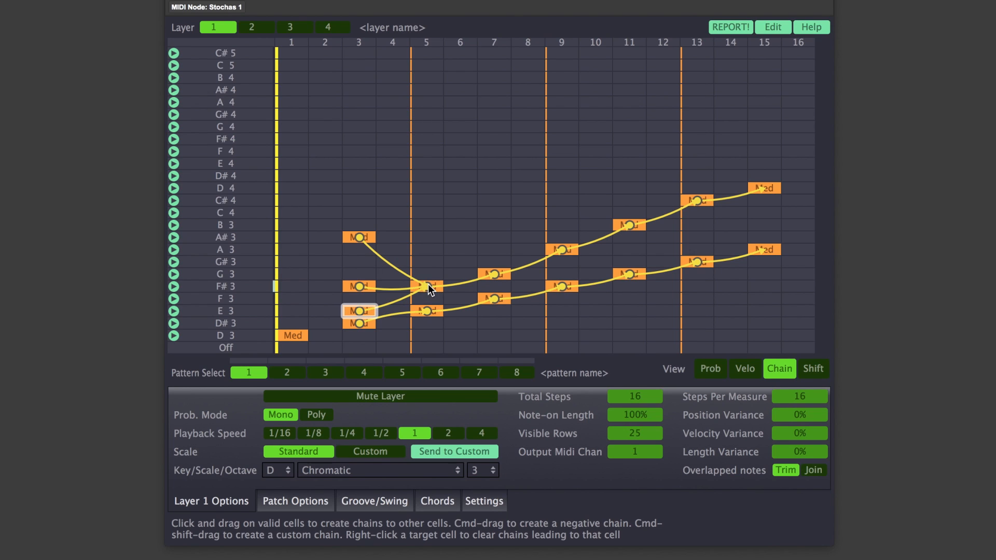
- Remove the added F#3 and A#3 notes at step 3 and clear every chain in both note lines
right_click(429, 284)
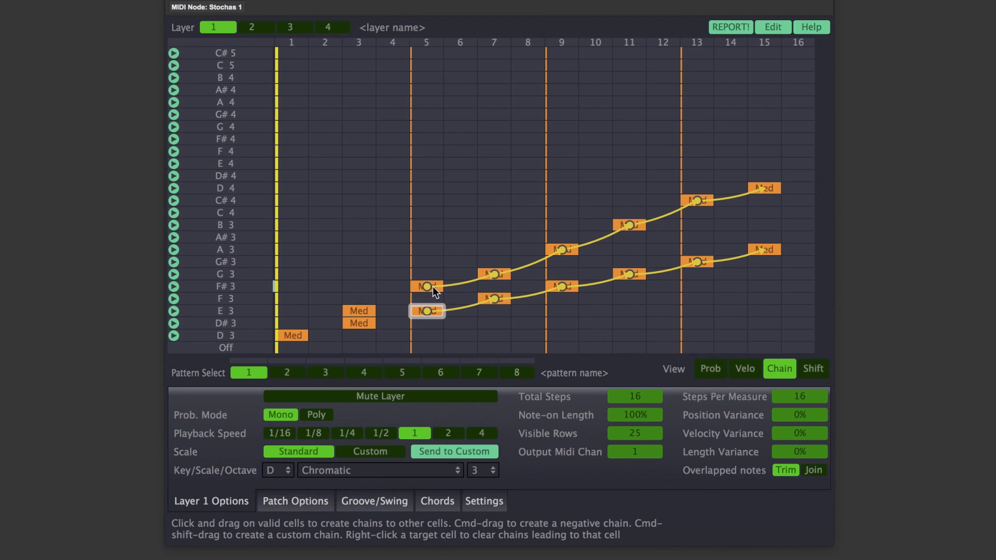
right_click(506, 271)
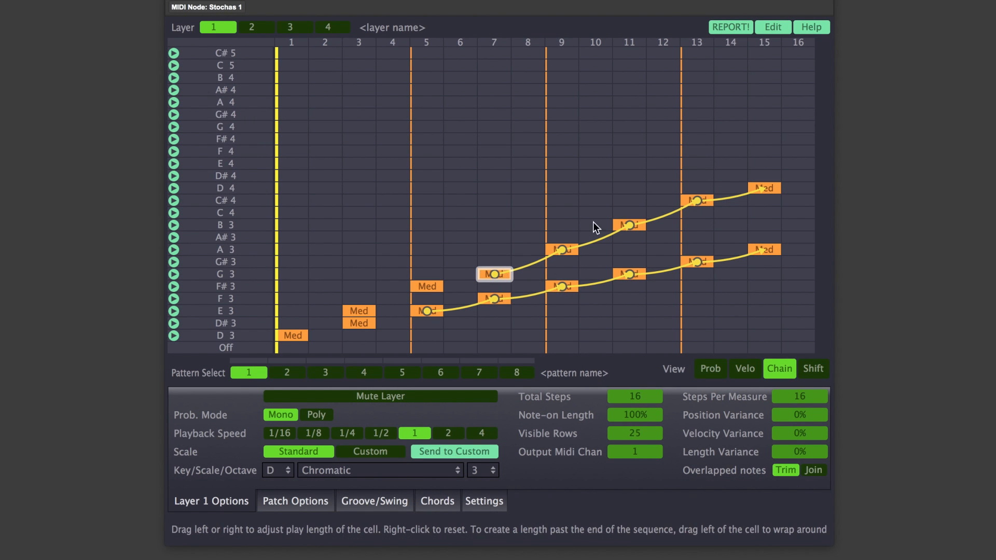
right_click(765, 187)
right_click(763, 249)
right_click(703, 263)
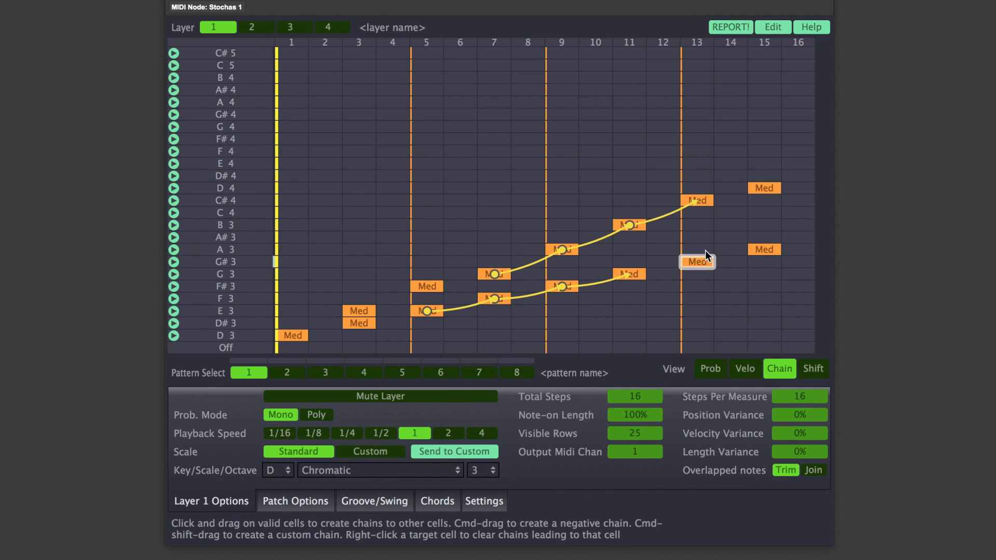
right_click(702, 198)
right_click(622, 227)
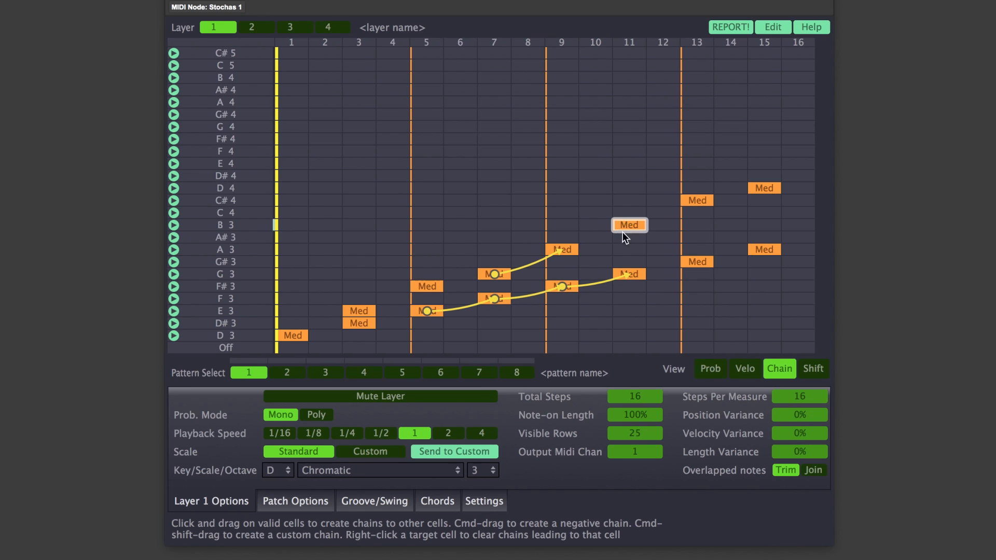
right_click(623, 274)
right_click(556, 284)
right_click(558, 250)
right_click(491, 298)
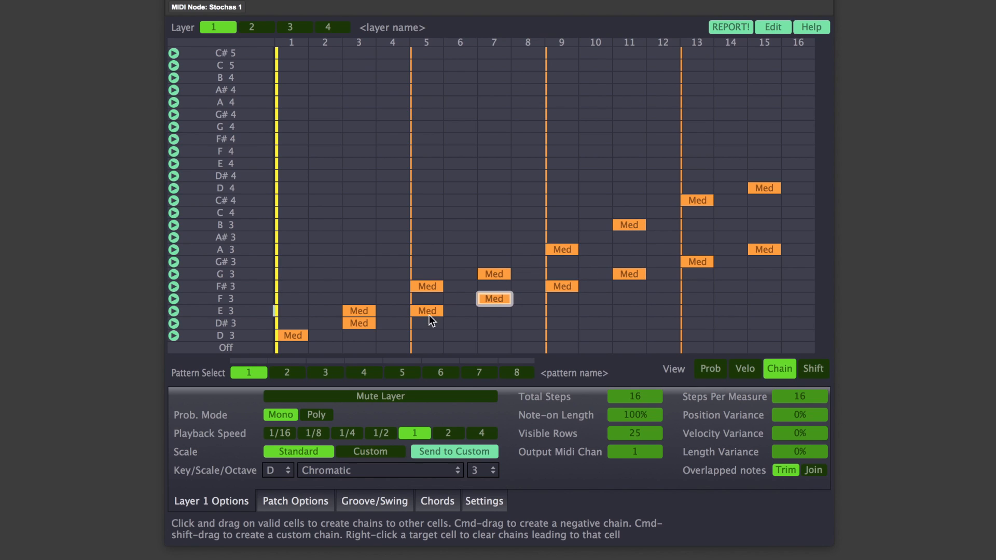
- Add medium-probability F#3 notes at steps 3 and 1
click(711, 368)
click(364, 288)
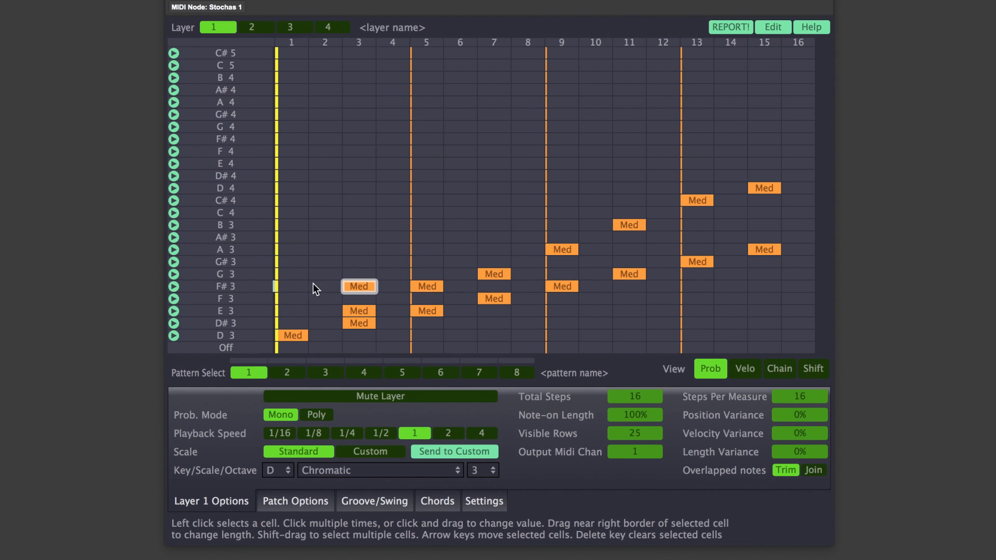
click(293, 287)
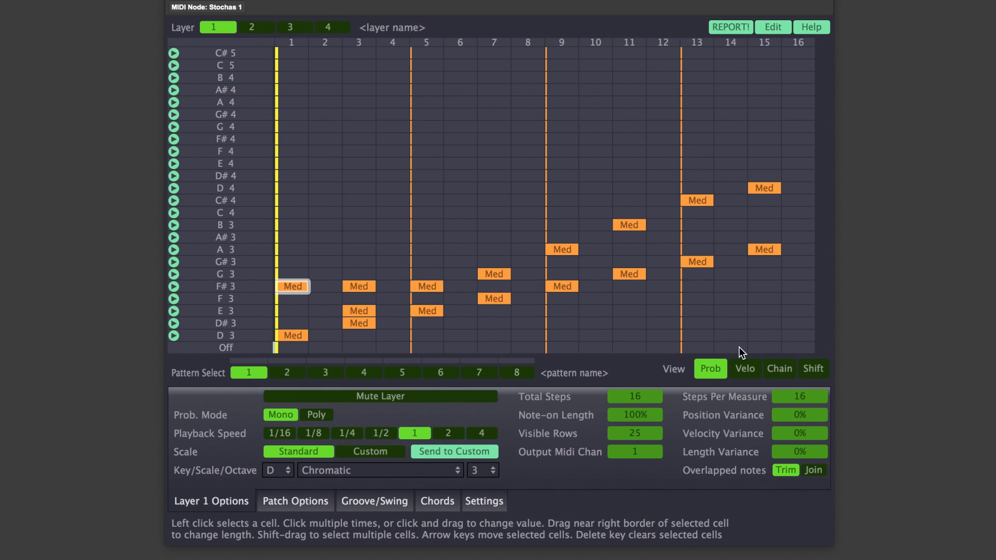
- Create negative chains between the F#3 notes, from step 1 to step 3 and from step 3 to step 5
click(779, 374)
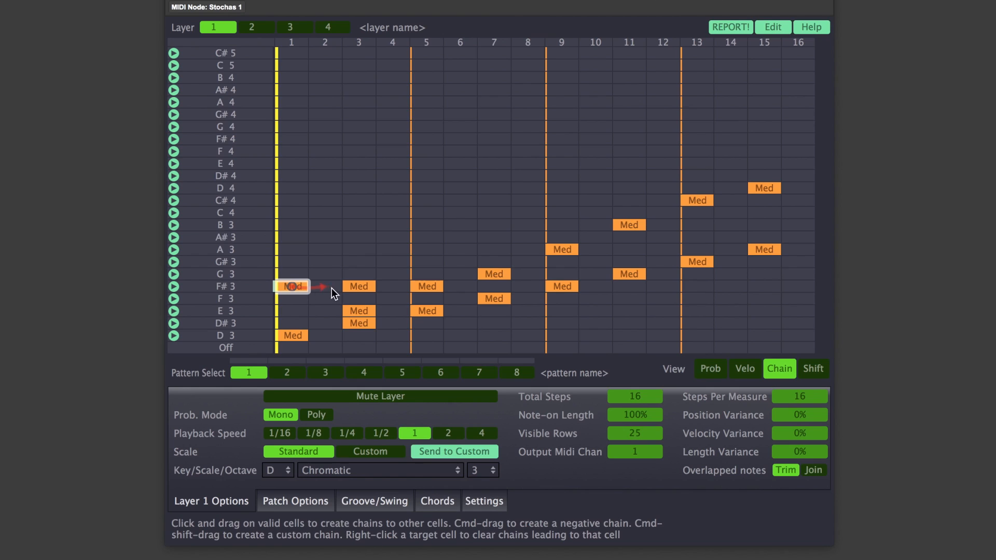
drag(359, 288, 359, 288)
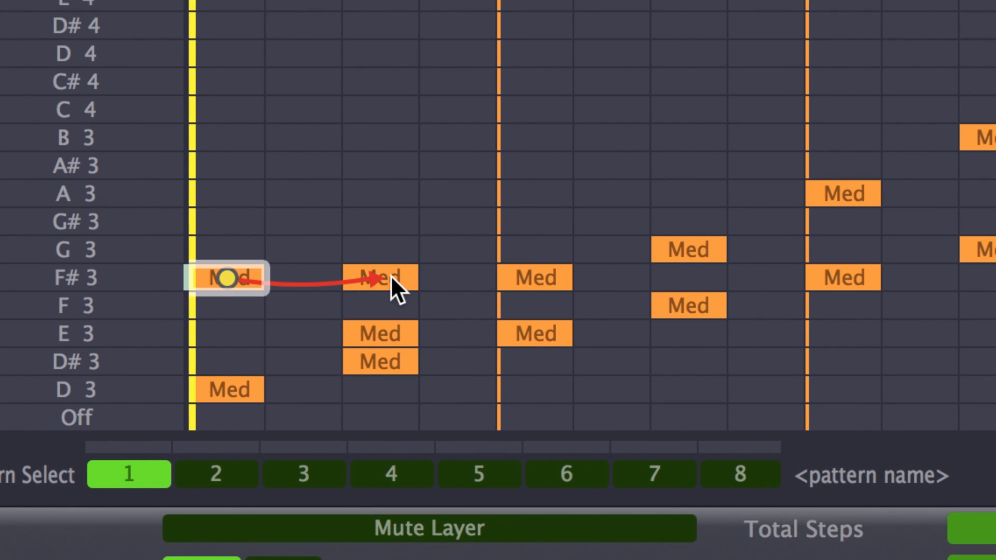
click(390, 276)
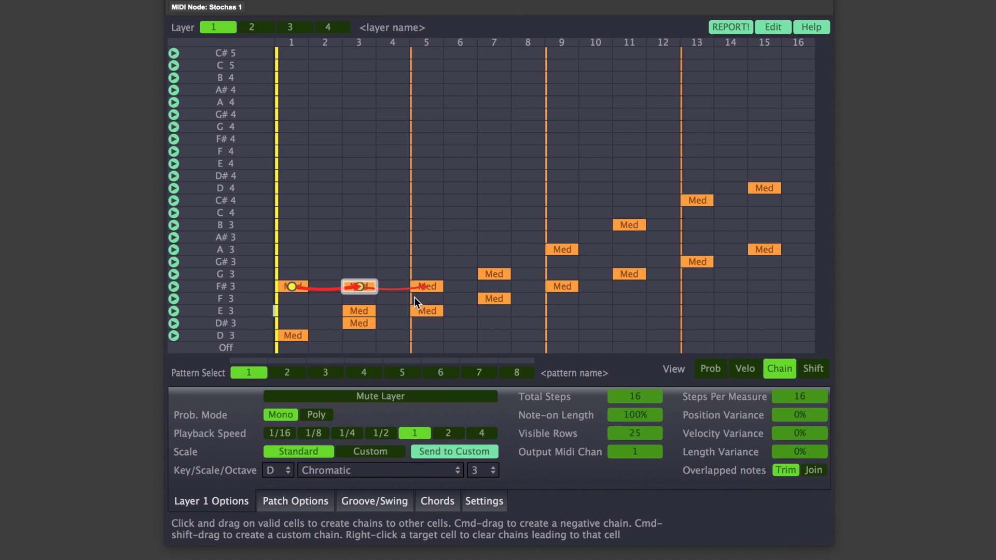
- Clear the negative chains leading to the F#3 notes at steps 5 and 3
right_click(419, 289)
right_click(356, 290)
click(294, 287)
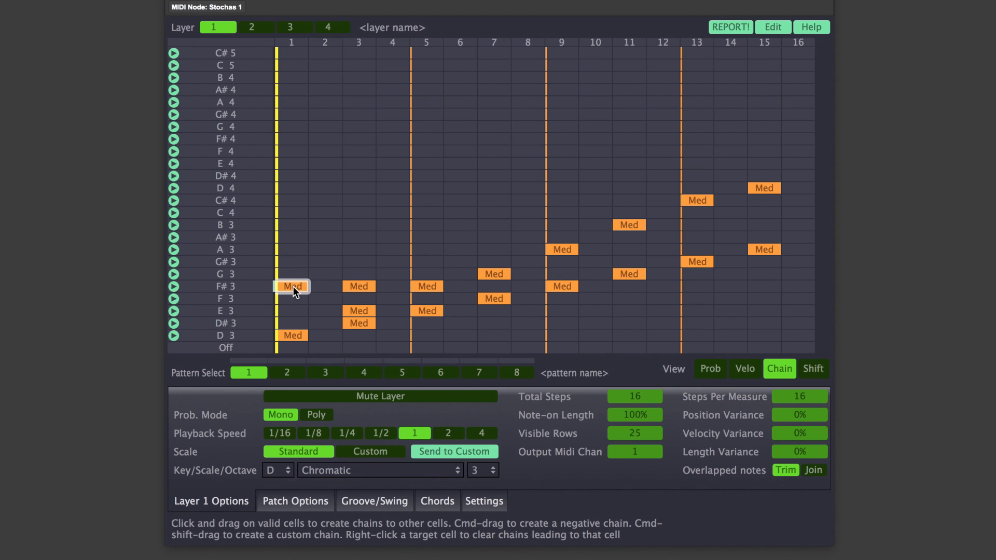
- Chain F#3 at step 1 to the empty G#3 cell at step 4, and E3 at step 3 to F#3 at step 5
mouse_move(293, 287)
mouse_down()
mouse_move(394, 237)
mouse_move(463, 234)
mouse_move(289, 285)
mouse_up()
drag(291, 286, 399, 265)
drag(400, 264, 399, 264)
drag(360, 311, 424, 286)
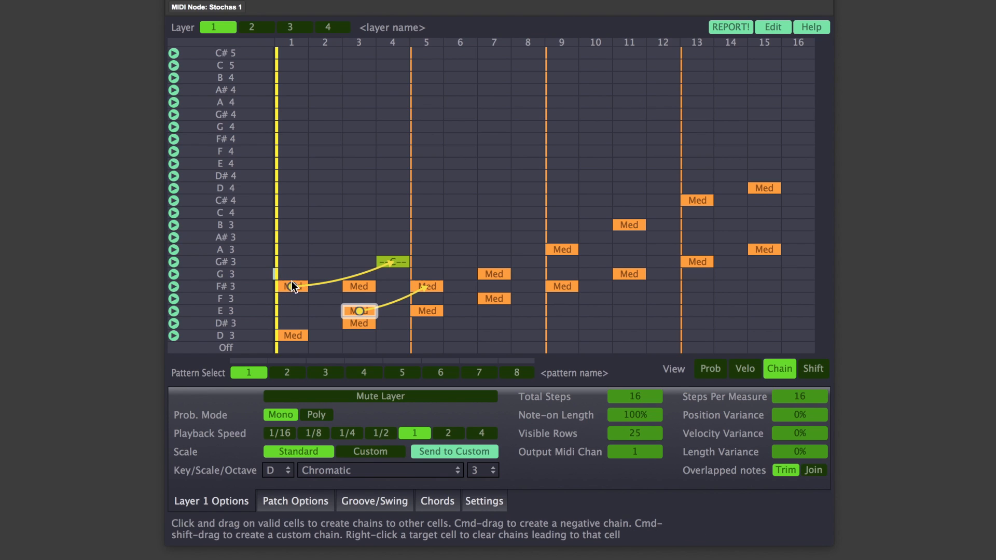
- Clear the chain to G#3 at step 4 and chain F#3 at step 1 to the empty G#3 cell at step 3 instead
right_click(390, 262)
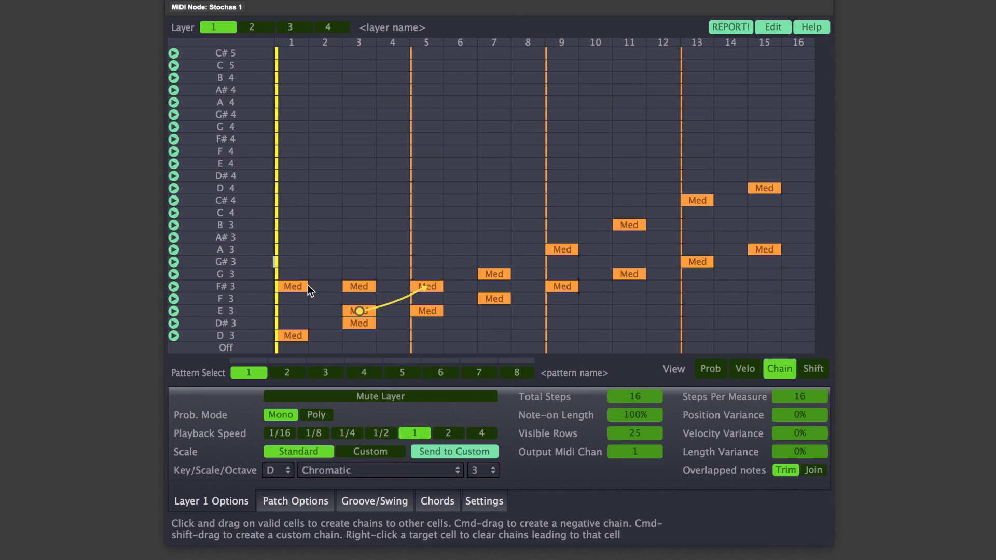
drag(297, 284, 357, 264)
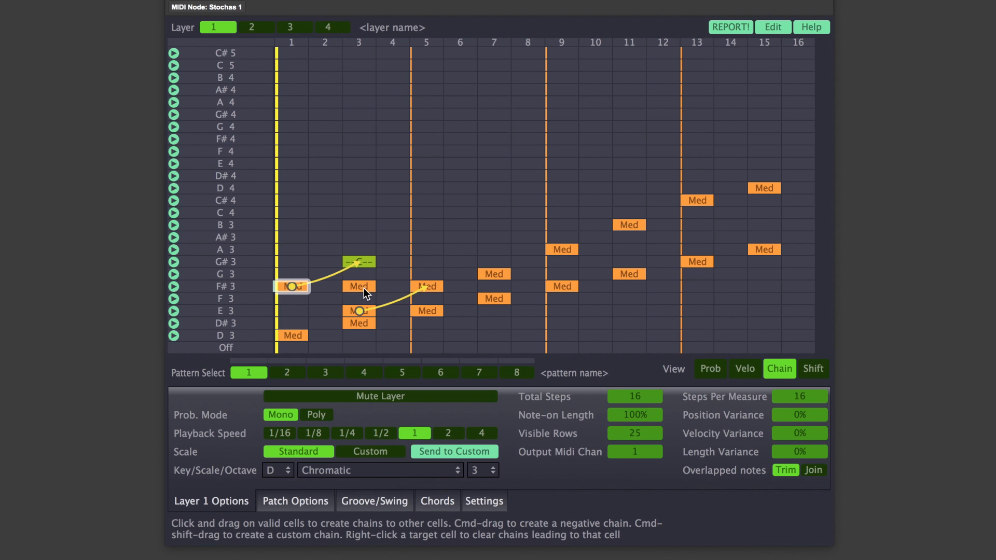
- Clear all cell data from the current pattern
click(784, 29)
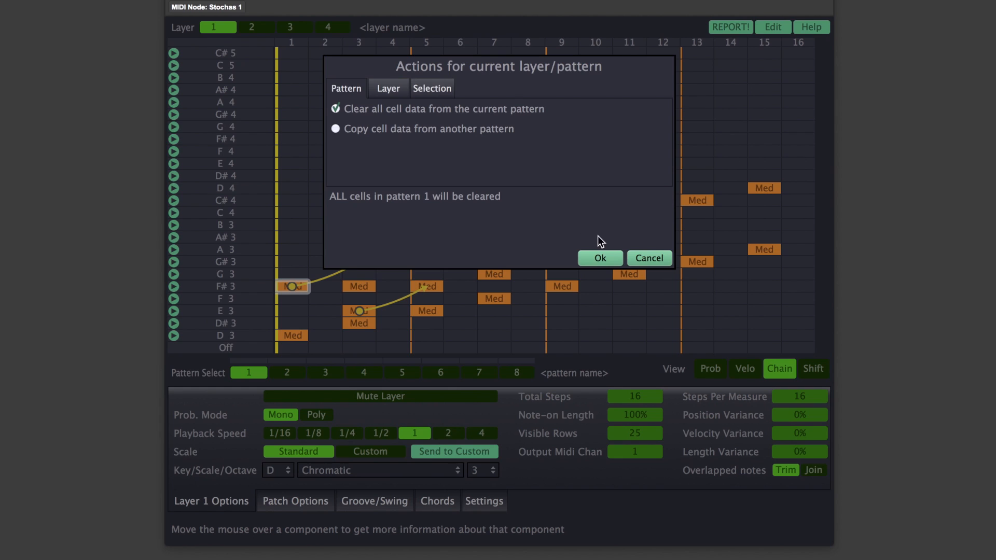
click(599, 259)
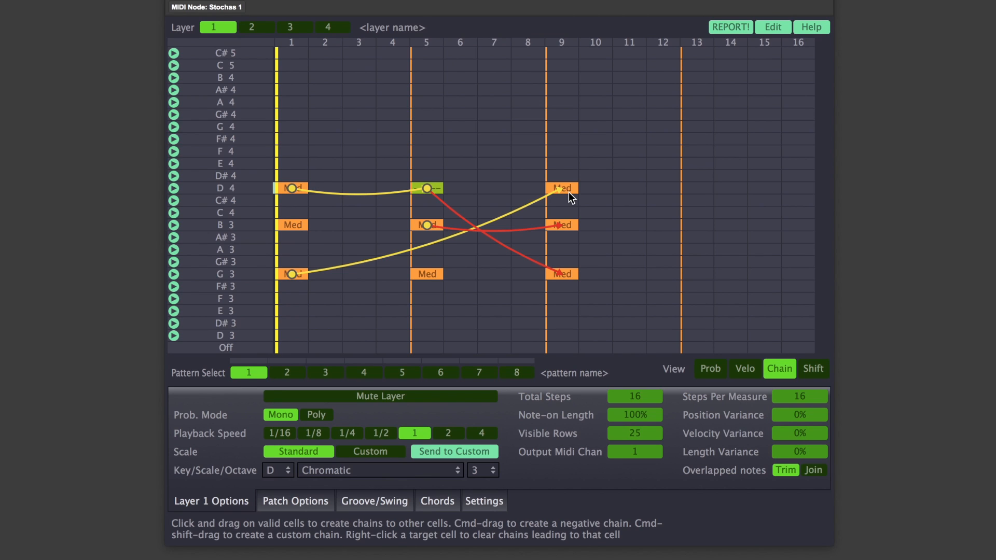
- Slow the layer's playback speed to 1/4 and play the chained chord pattern
click(378, 434)
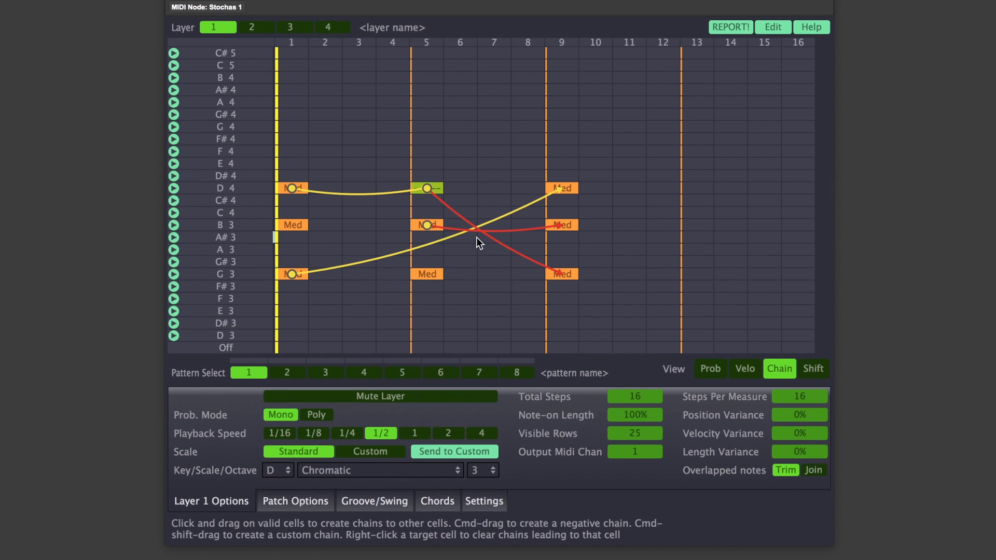
click(352, 436)
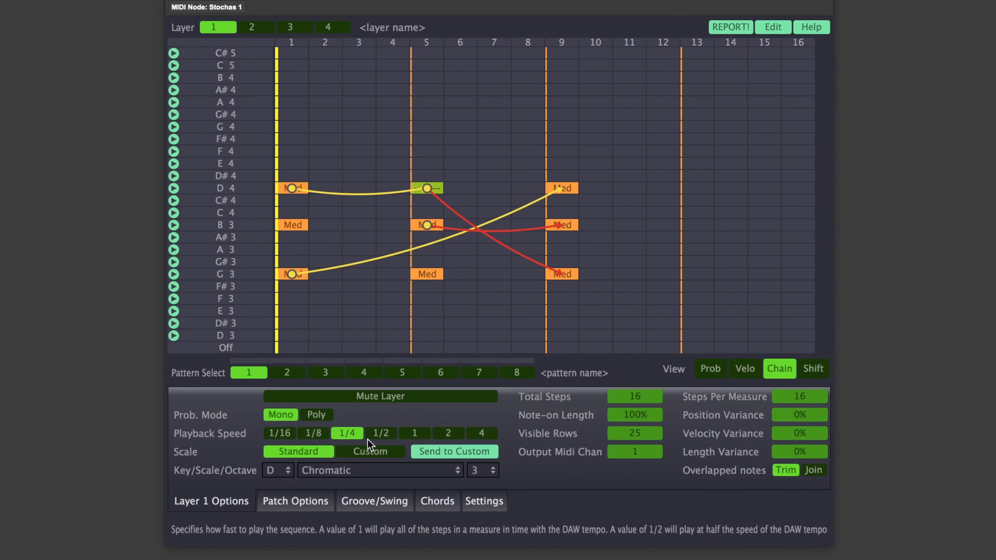
key(space)
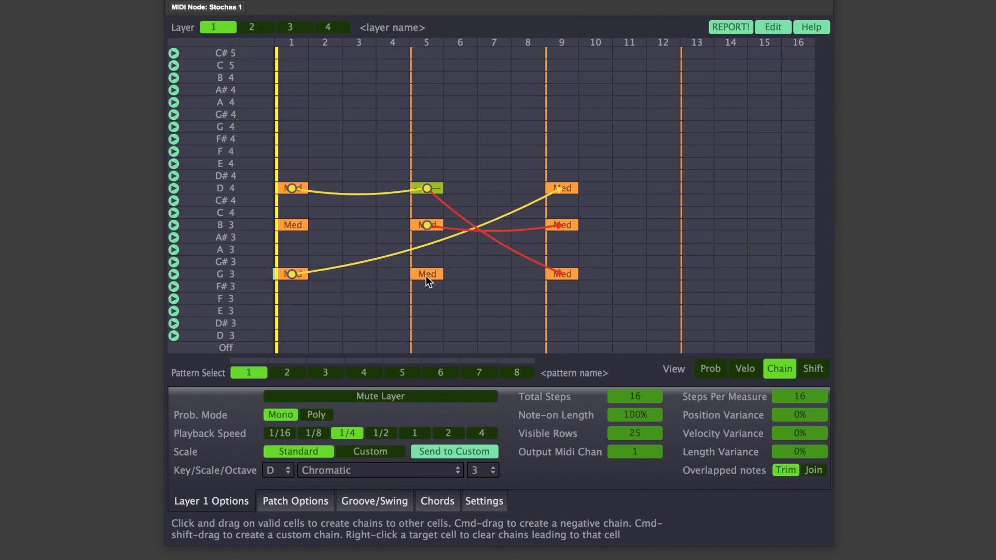
- Create negative chains from G3 at step 1 to G3 and B3 at step 5, and set the playback speed to 1/2
drag(297, 273, 423, 275)
drag(294, 273, 425, 229)
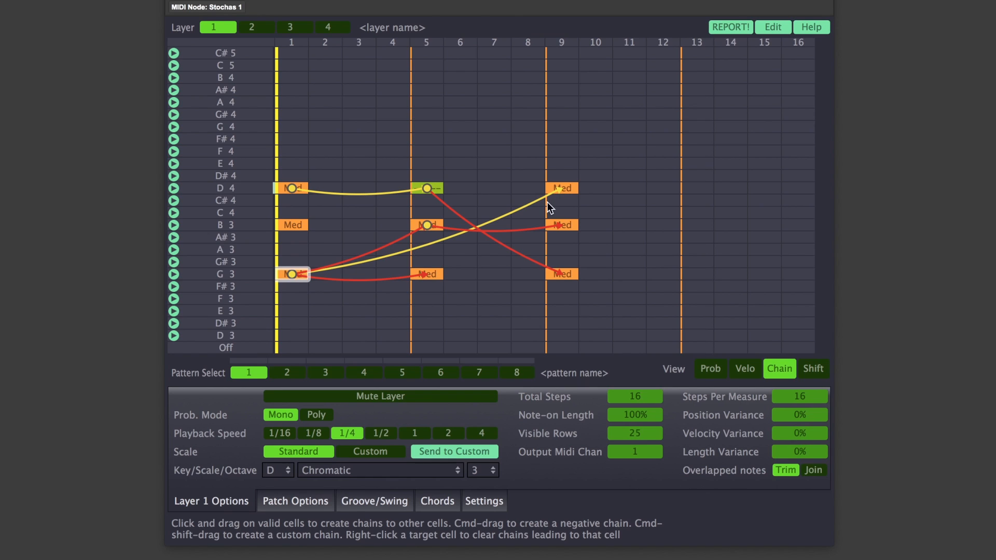
click(376, 432)
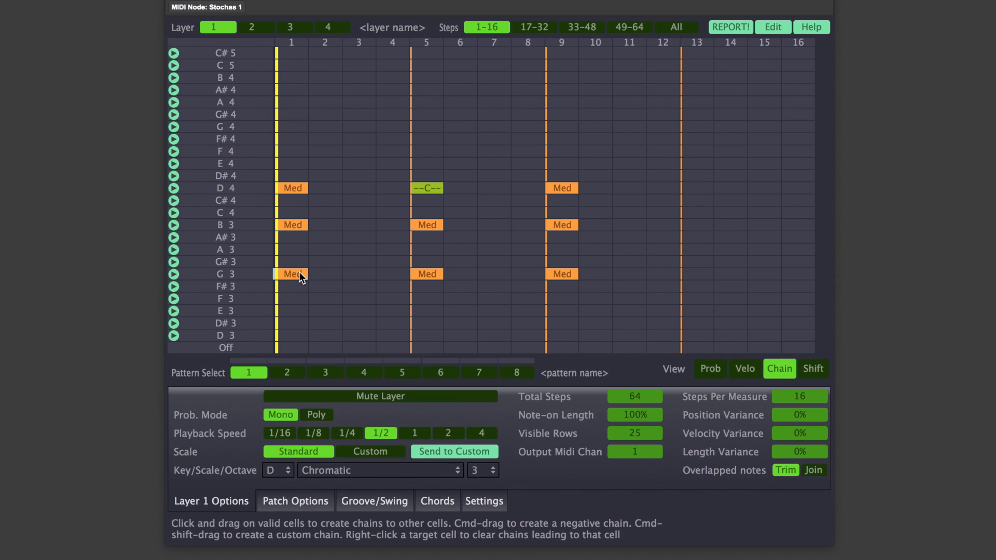
- Create a custom chain from G3 at step 1 to G3 at step 5: when it does not trigger, the target will trigger
drag(299, 272, 426, 276)
drag(425, 275, 426, 275)
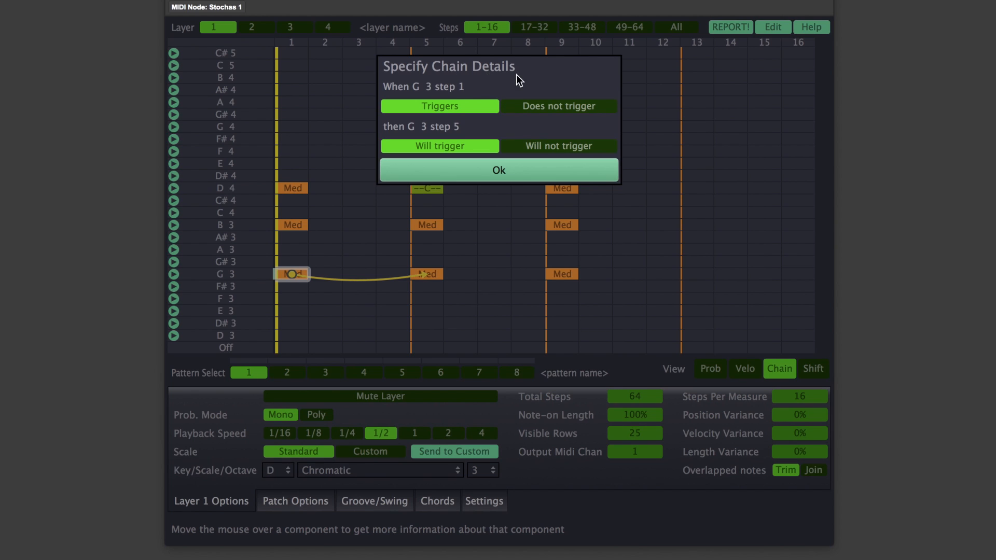
click(566, 109)
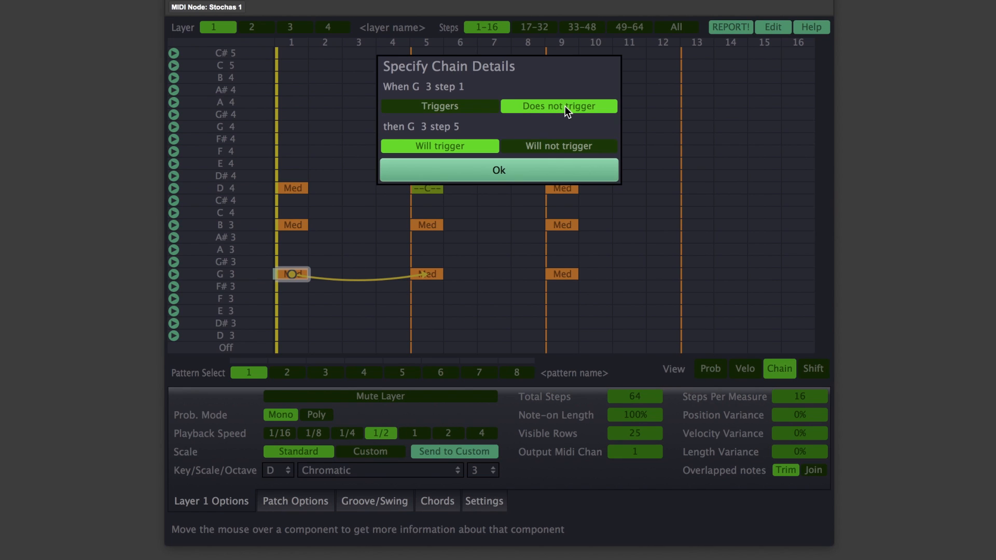
click(523, 169)
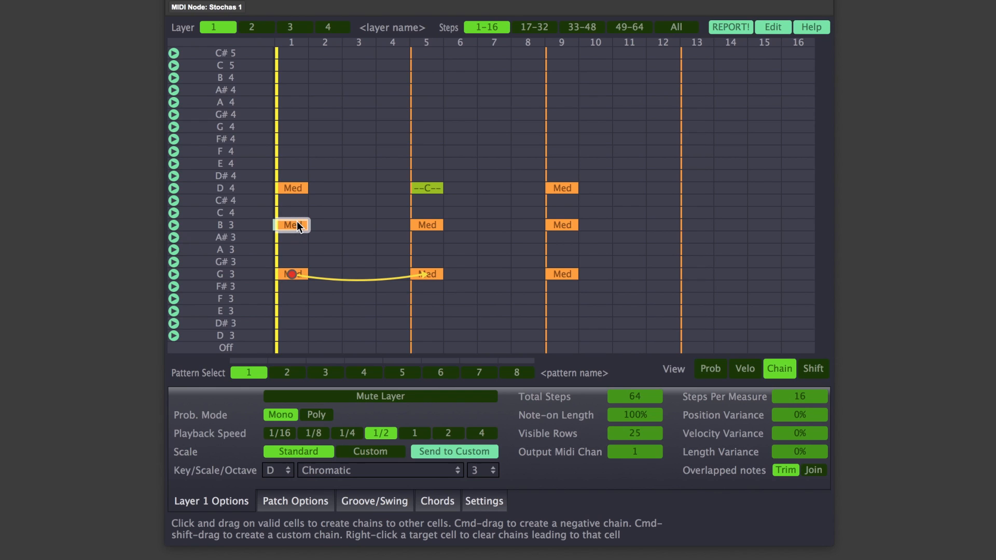
- Create negative chains from both B3 and D4 at step 1 to both B3 and D4 at step 5
drag(296, 221, 415, 222)
drag(287, 190, 432, 190)
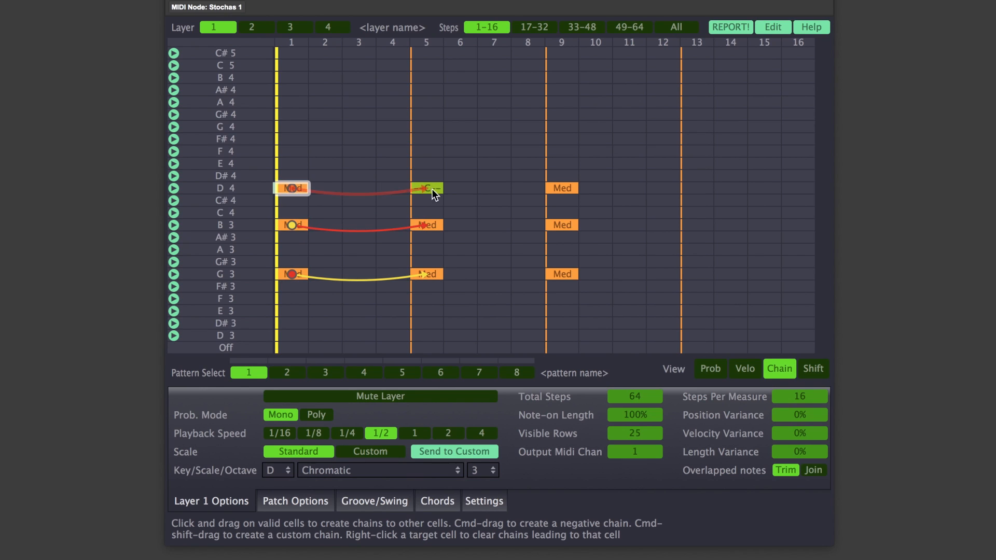
drag(301, 228, 428, 193)
drag(312, 188, 423, 226)
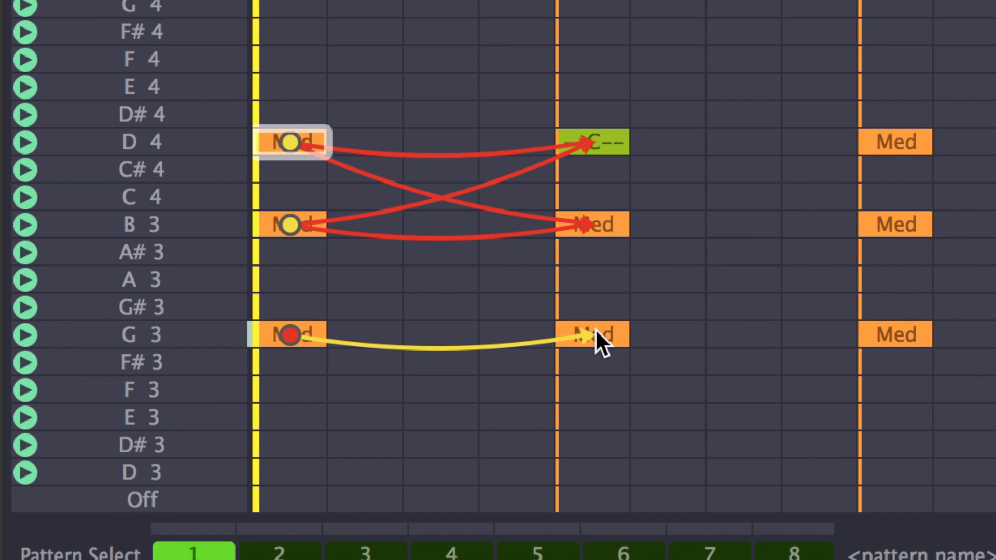
- Create a positive chain from G3 at step 5 to B3 at step 9, and extend it from B3 onward beyond step 9
drag(595, 332, 878, 224)
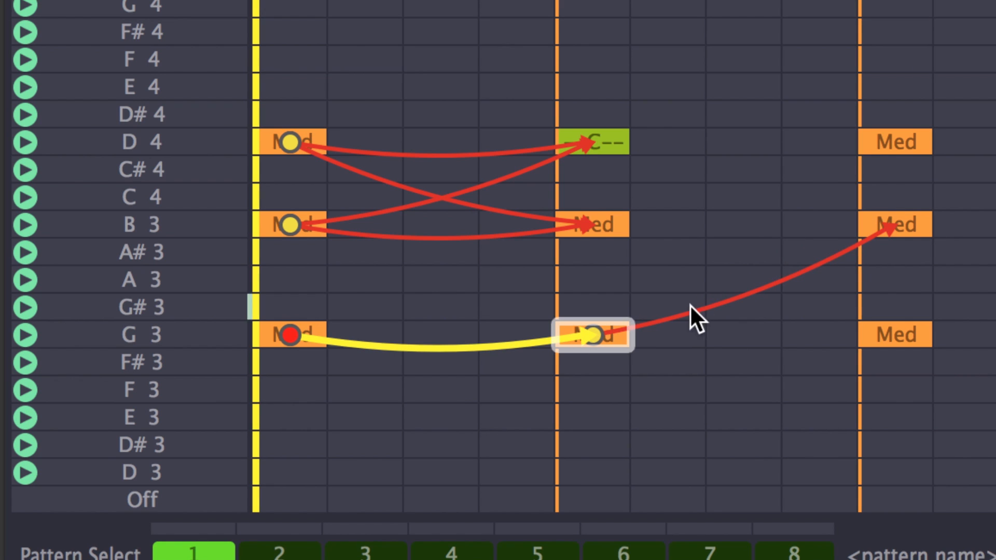
click(893, 224)
drag(598, 335, 902, 212)
click(902, 220)
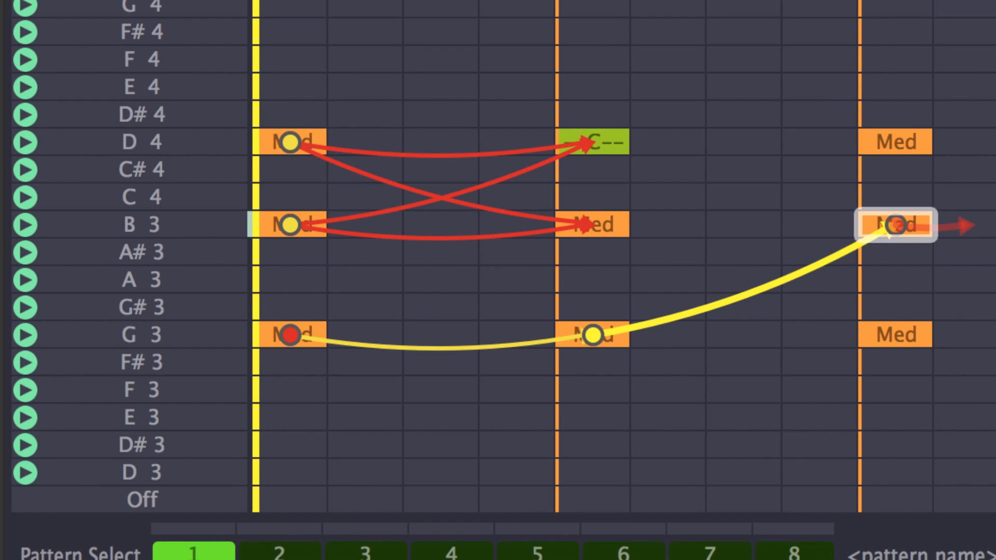
mouse_move(995, 228)
mouse_down()
mouse_move(911, 220)
mouse_move(995, 228)
mouse_up()
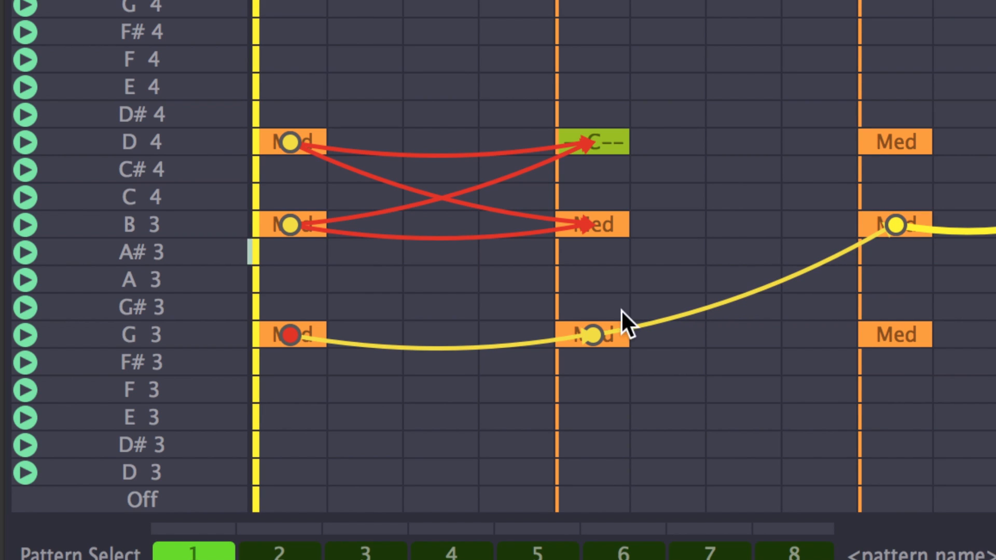